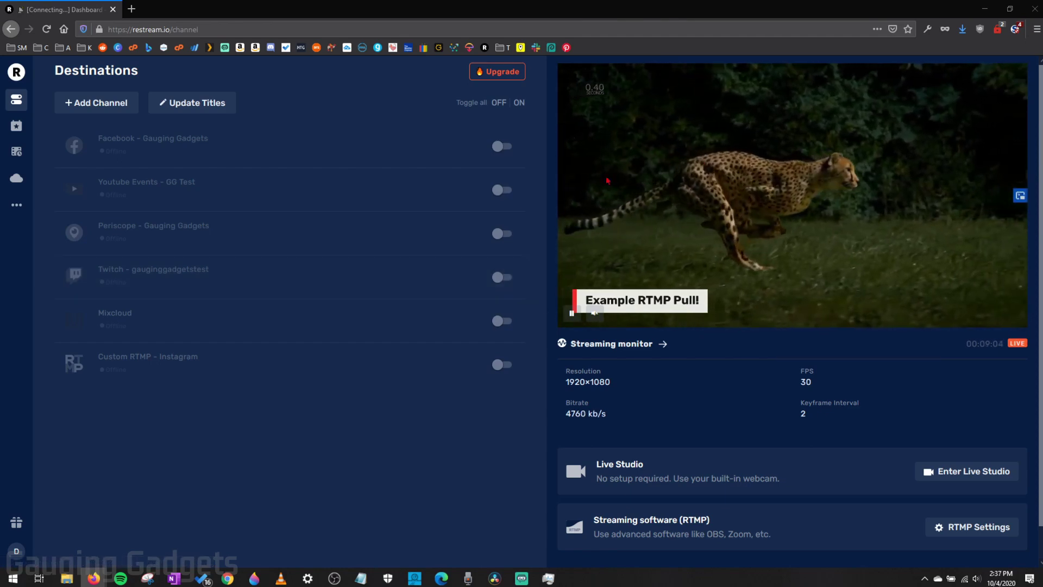
# - Scroll to the RTMP Pull links and bring OBS Studio in front of the Restream dashboard
pyautogui.scroll(-1, 749, 244)
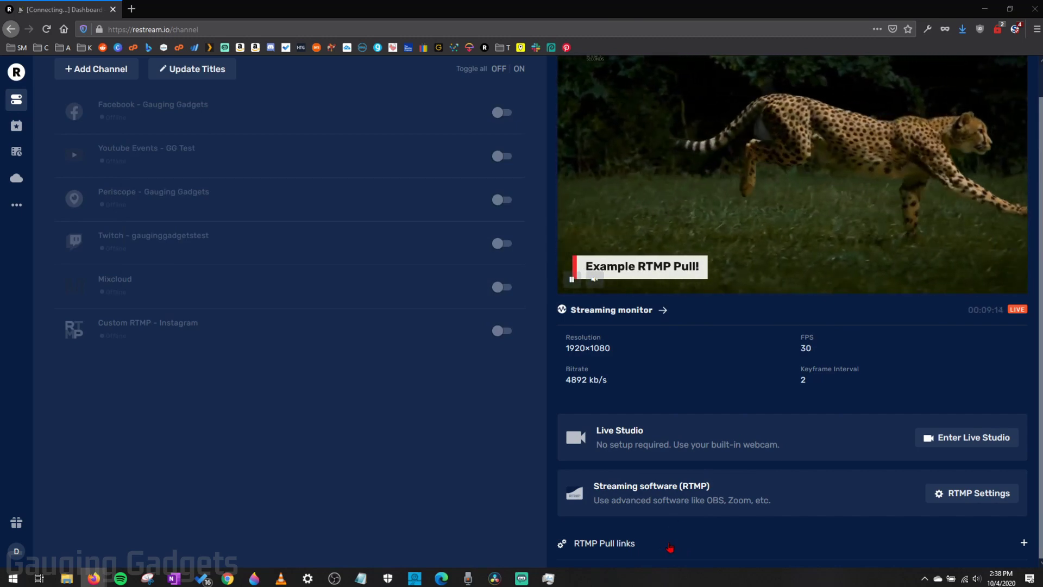
pyautogui.click(334, 577)
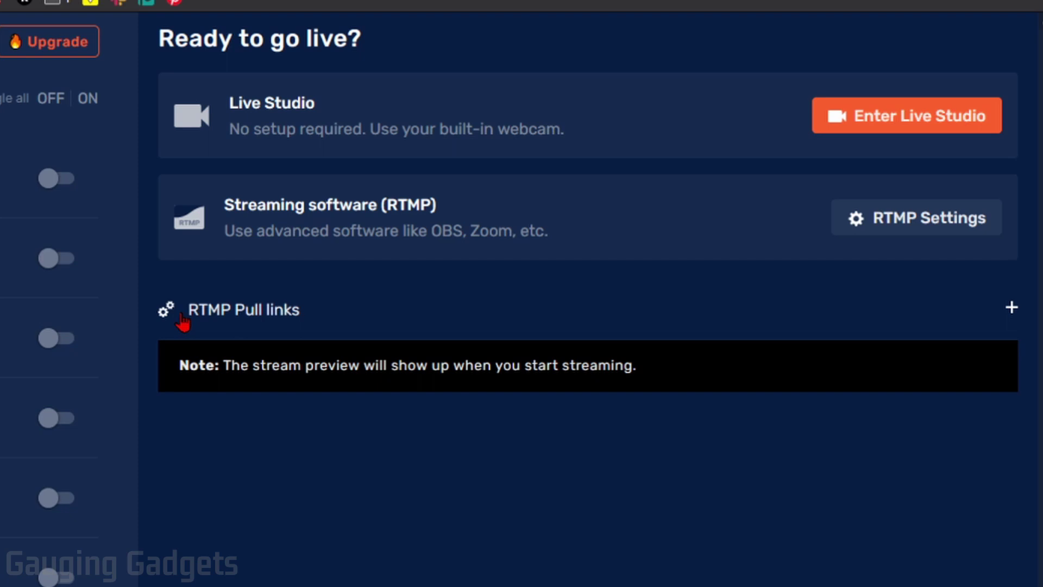
# - Expand RTMP Pull links to list the existing offline Test link, with 2 of 3 used
pyautogui.click(271, 315)
pyautogui.click(1011, 309)
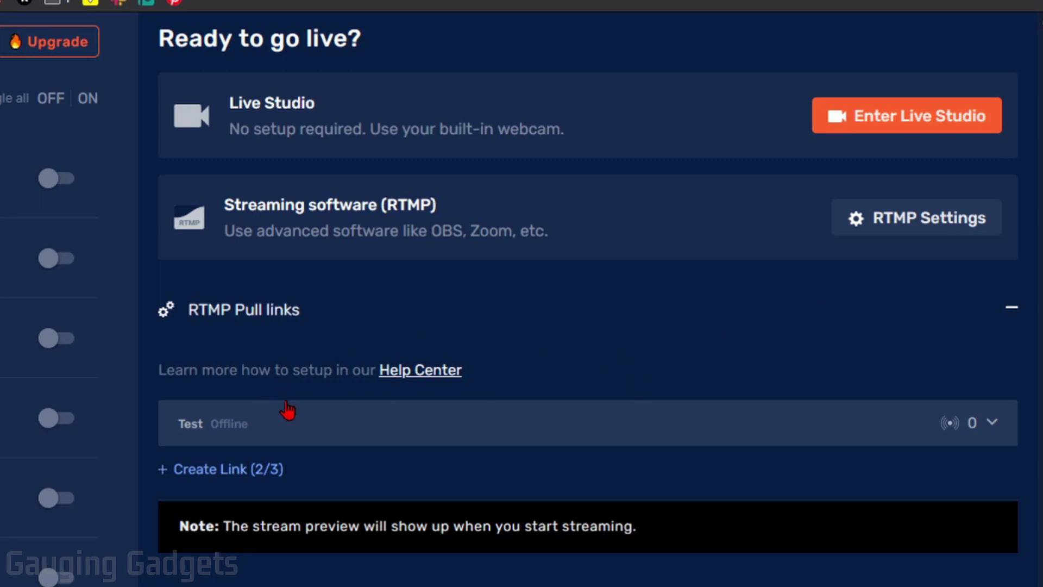
pyautogui.scroll(-2, 392, 416)
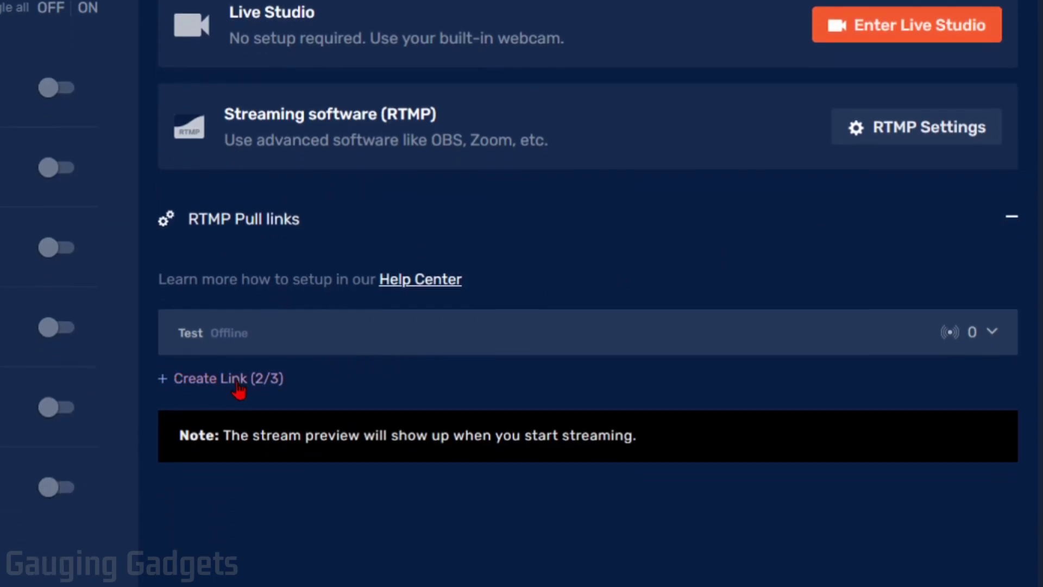
# - Create and save a new pull link titled 'Gauging Gadgets Tutorial'
pyautogui.click(214, 381)
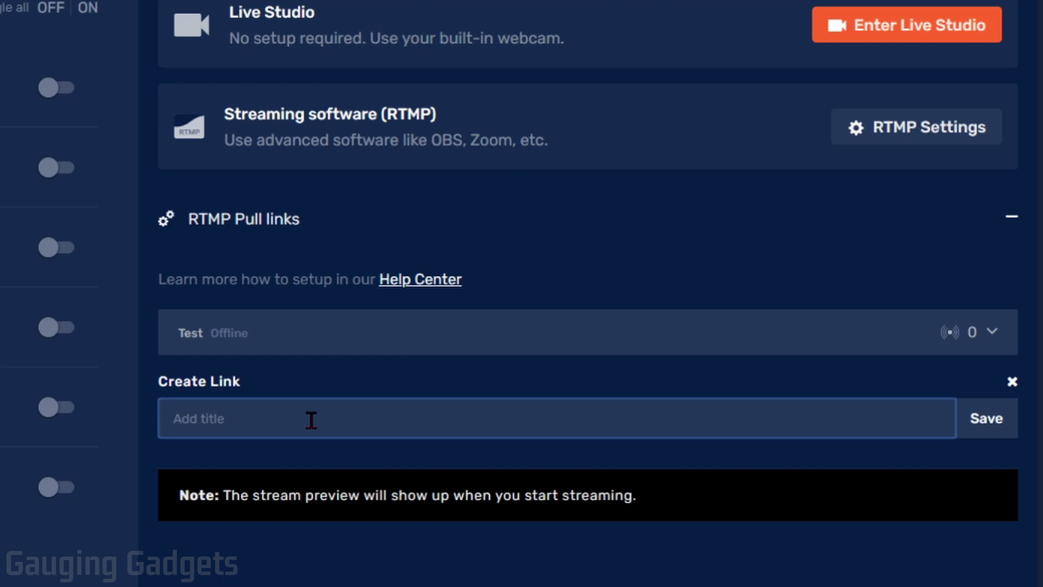
pyautogui.write('Gauging')
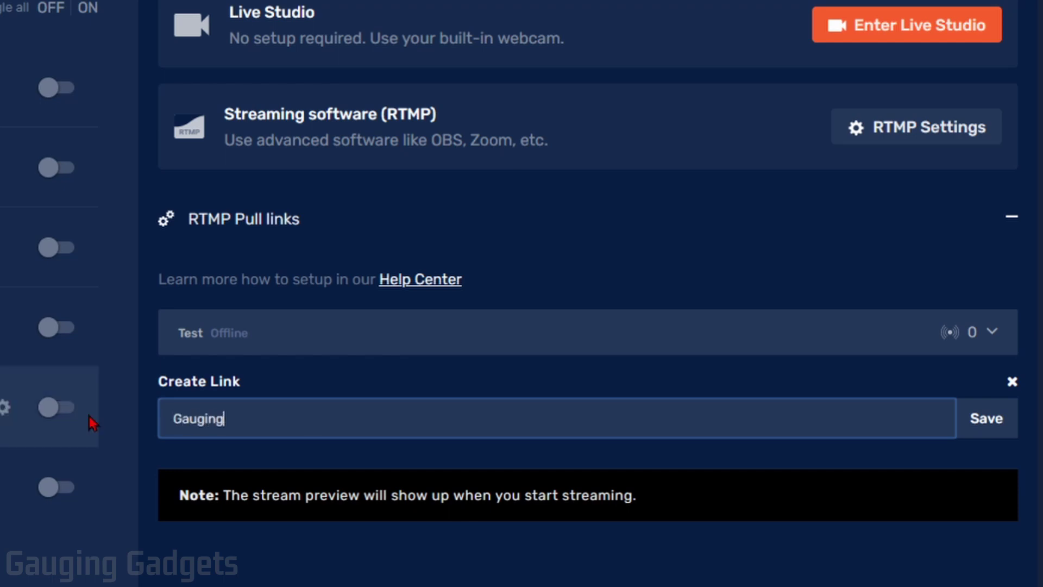
pyautogui.write(' Gadgets Tutorial')
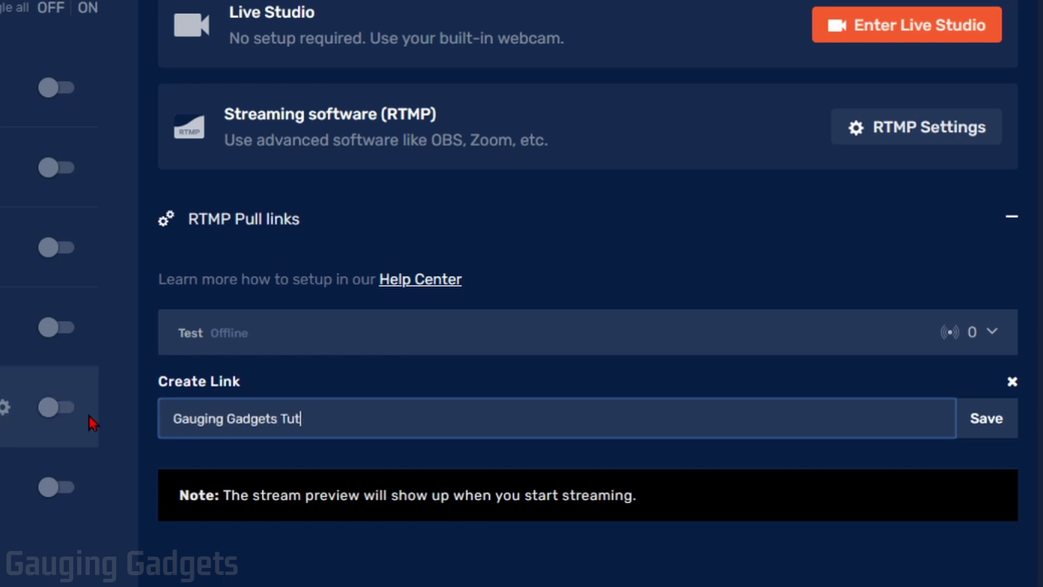
pyautogui.click(991, 428)
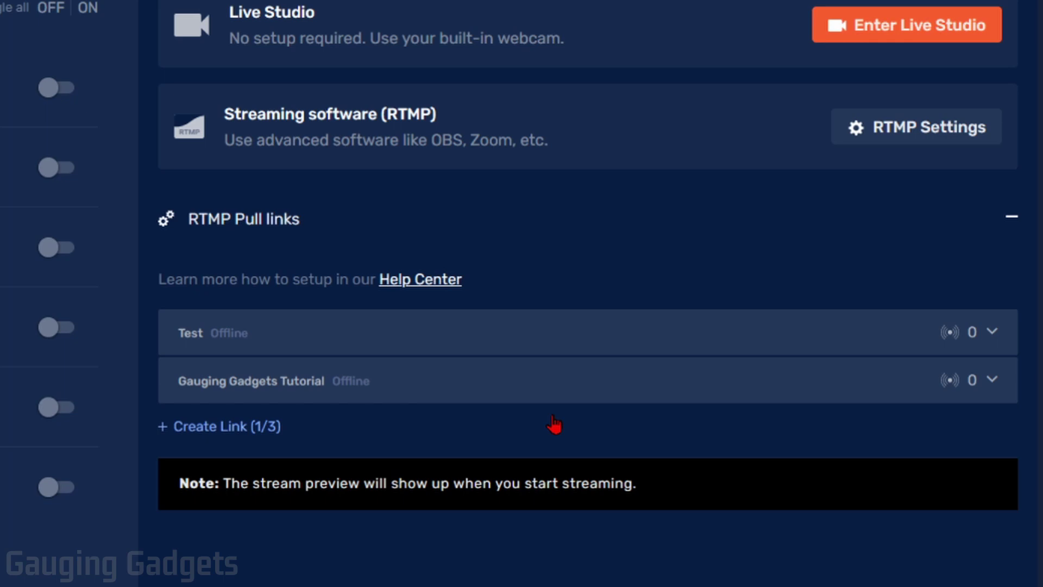
# - Turn on Merge fields for the Gauging Gadgets Tutorial link and copy its full pull URL
pyautogui.click(992, 381)
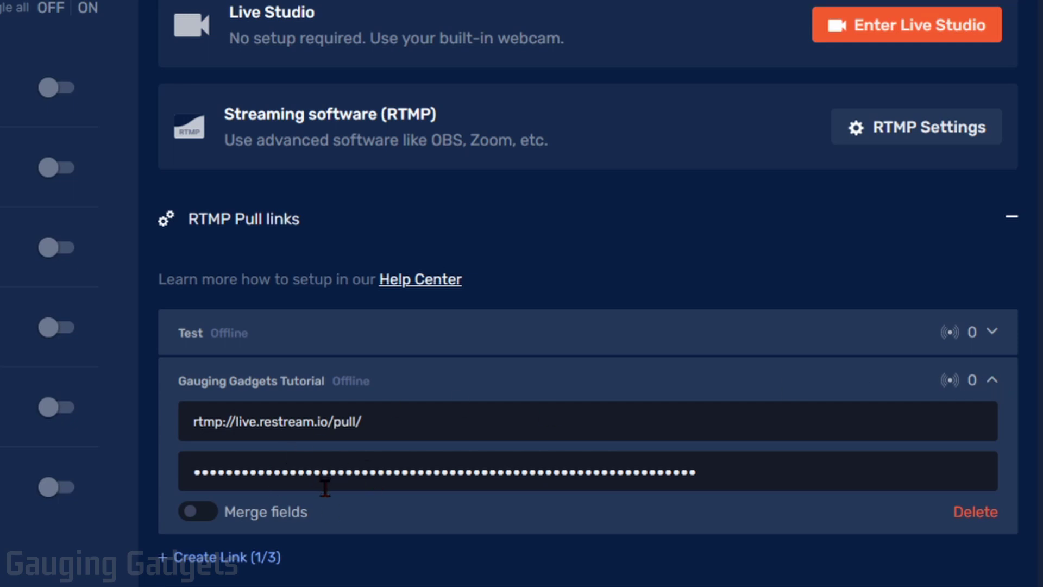
pyautogui.click(197, 513)
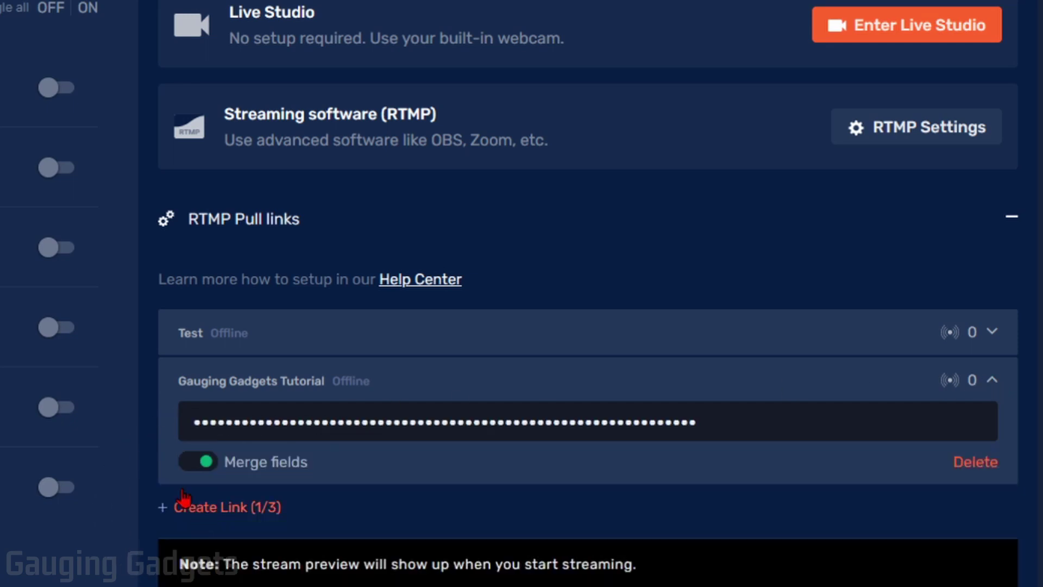
pyautogui.click(760, 419)
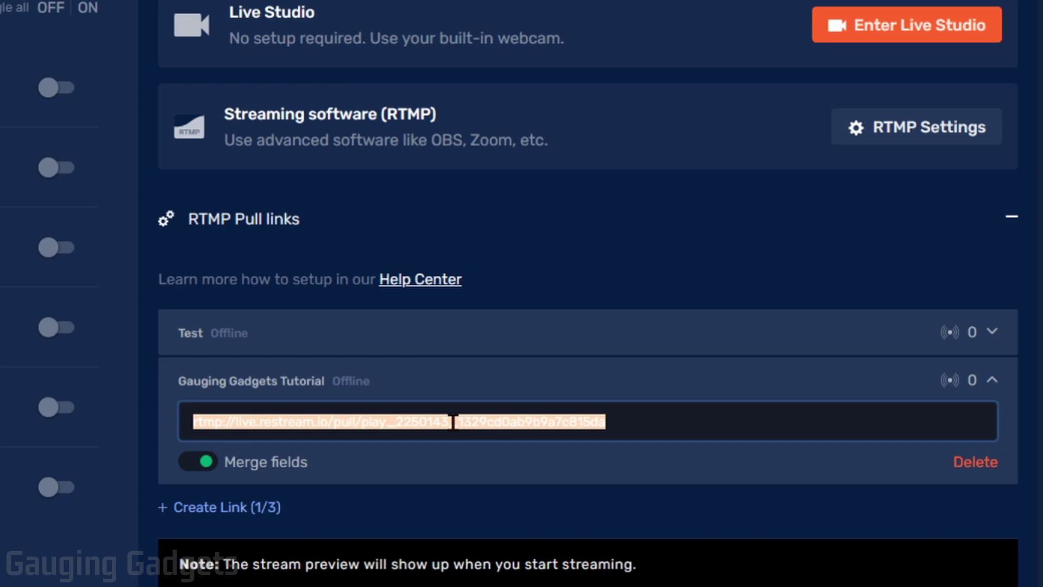
pyautogui.click(723, 419)
pyautogui.hotkey('ctrl', 'c')
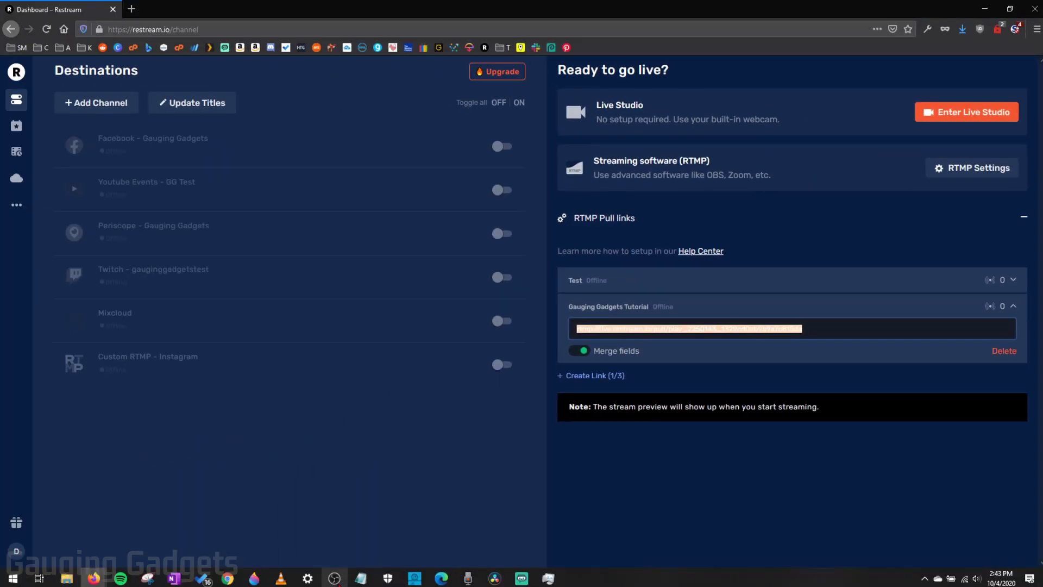
# - In OBS Studio, add a new scene named 'RTMP Tutorial' after RTMP Pull Test
pyautogui.click(334, 578)
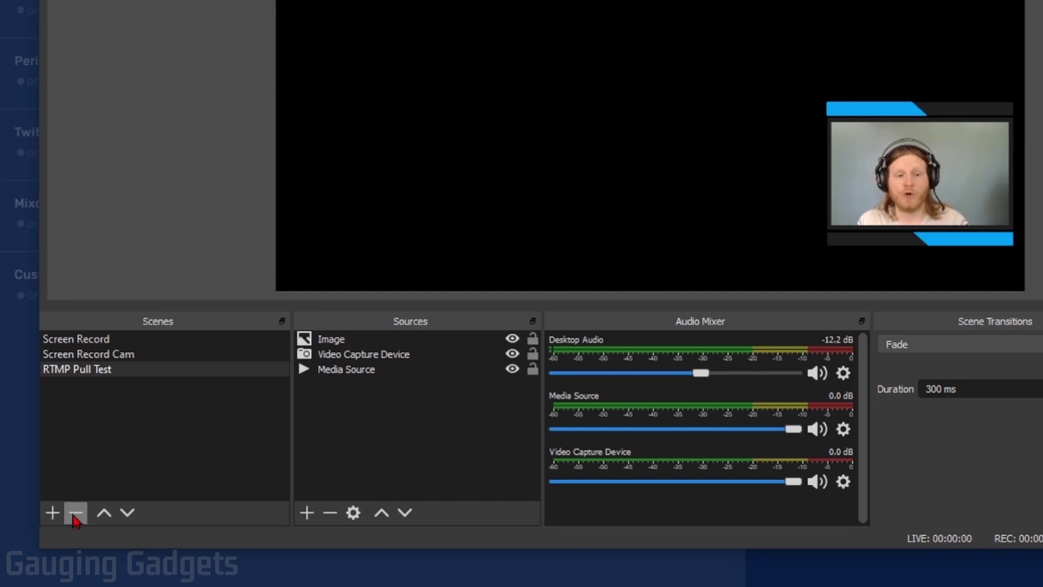
pyautogui.click(52, 512)
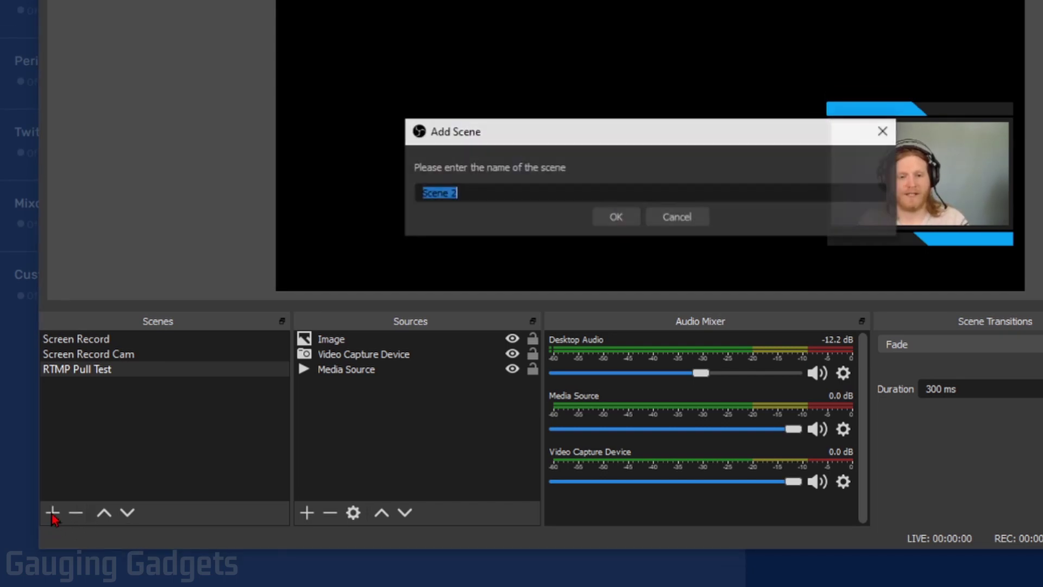
pyautogui.write('RTMP Tutorial')
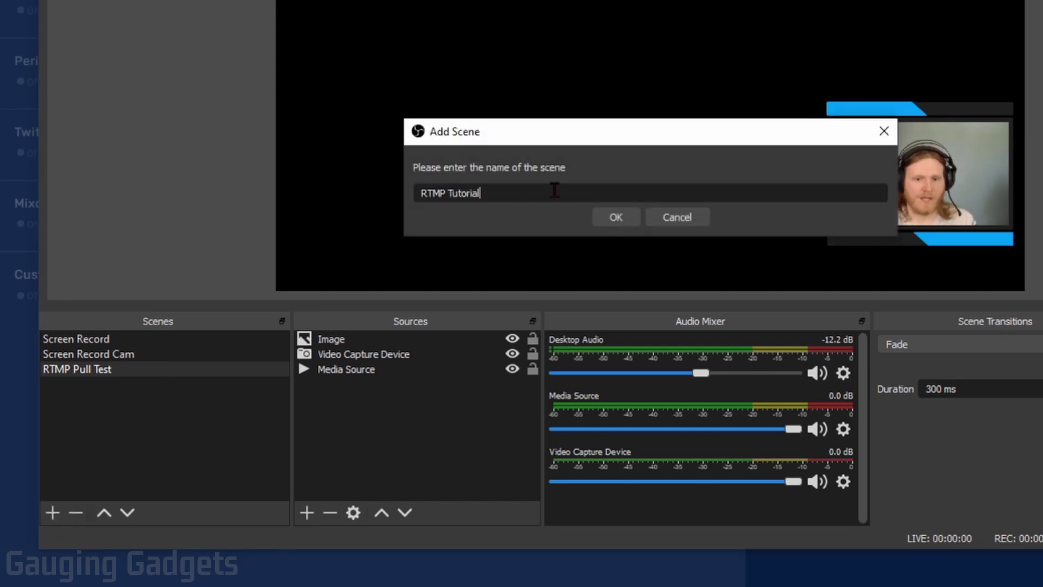
pyautogui.click(610, 223)
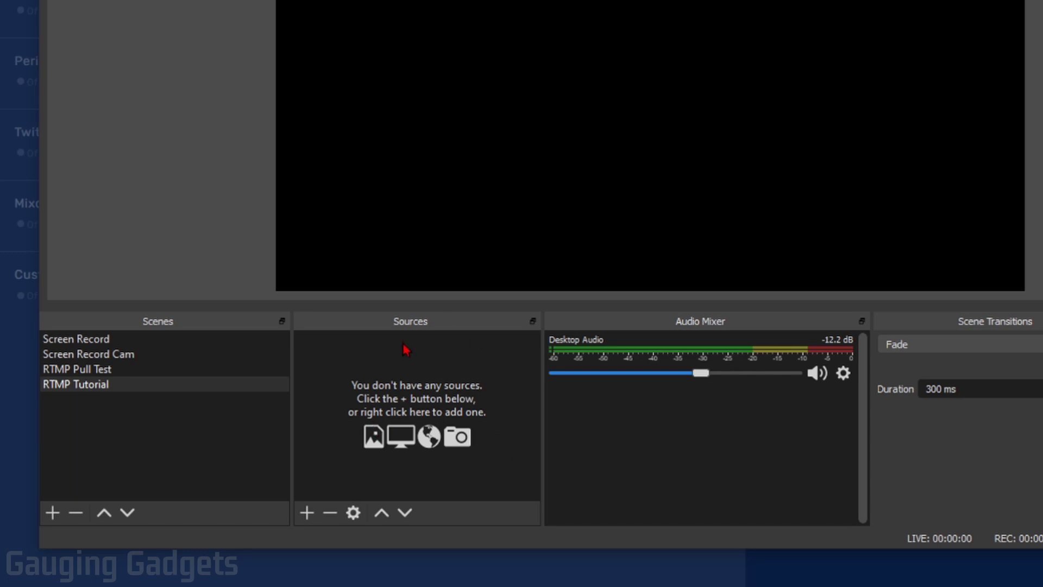
# - Add Media Source 2 with Local File off, the pasted pull URL as input, and flv format
pyautogui.click(307, 514)
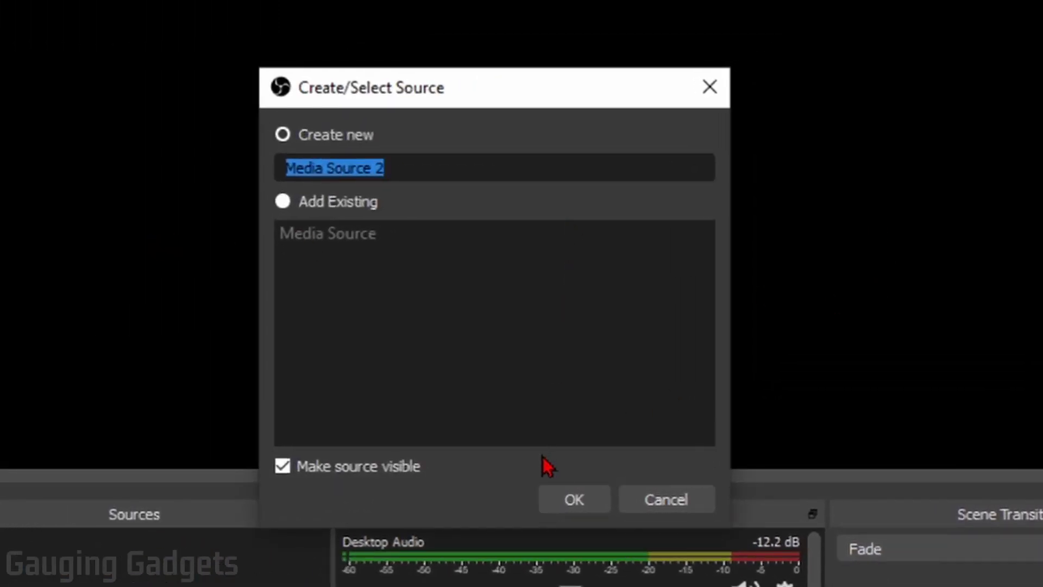
pyautogui.click(579, 497)
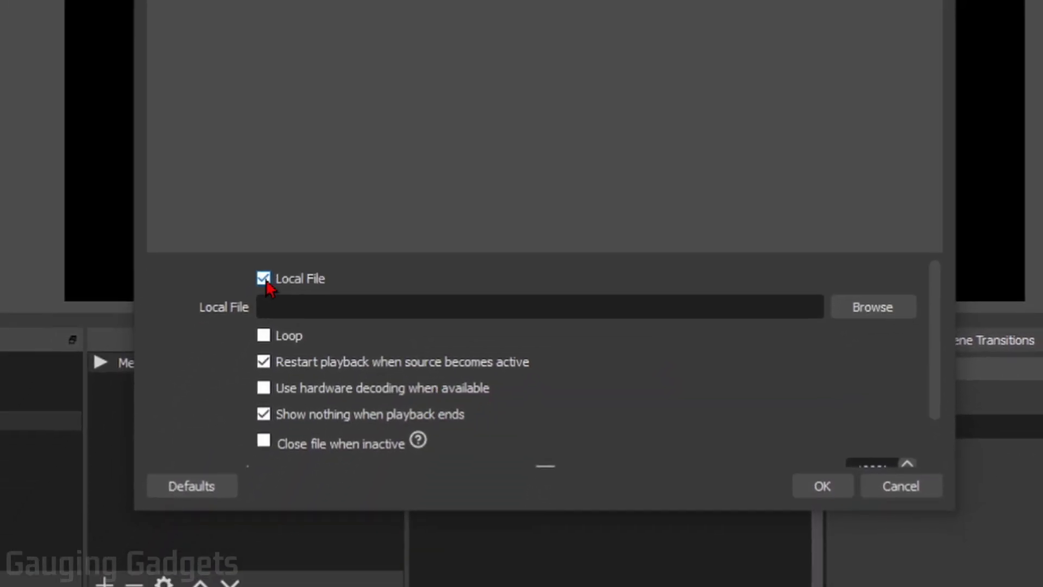
pyautogui.click(264, 279)
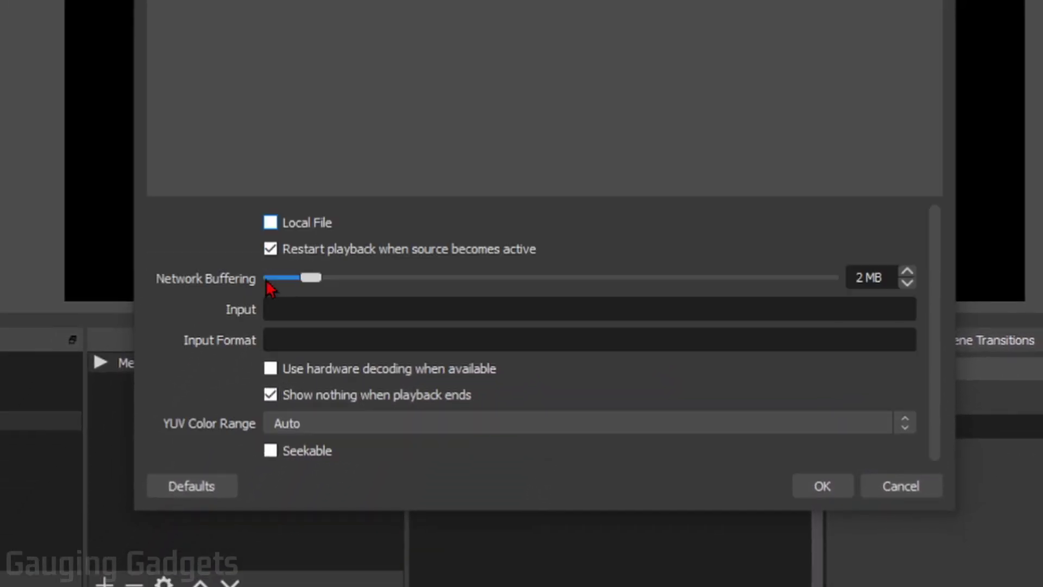
pyautogui.click(337, 309)
pyautogui.rightClick(295, 311)
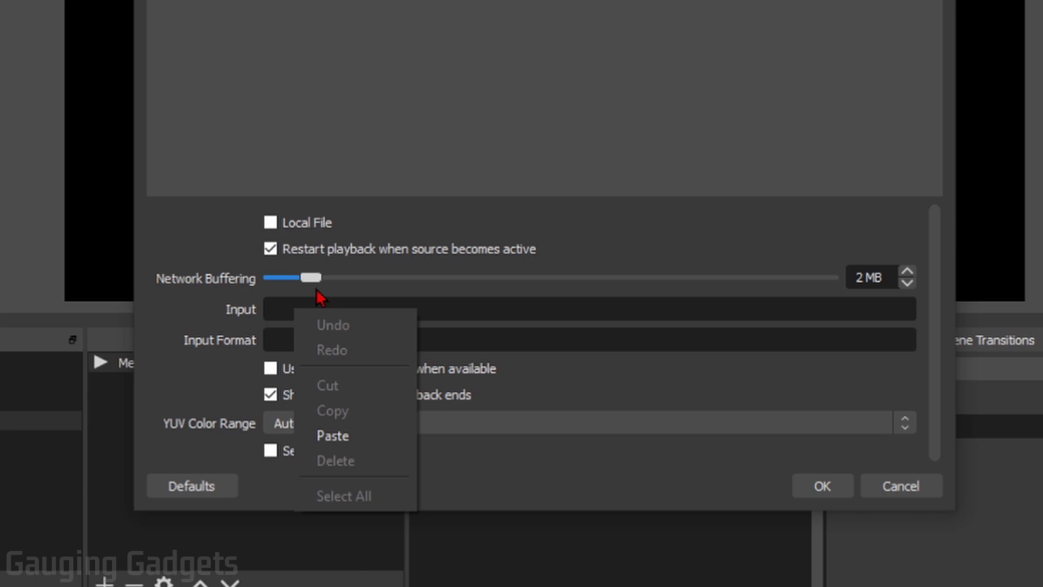
pyautogui.click(354, 441)
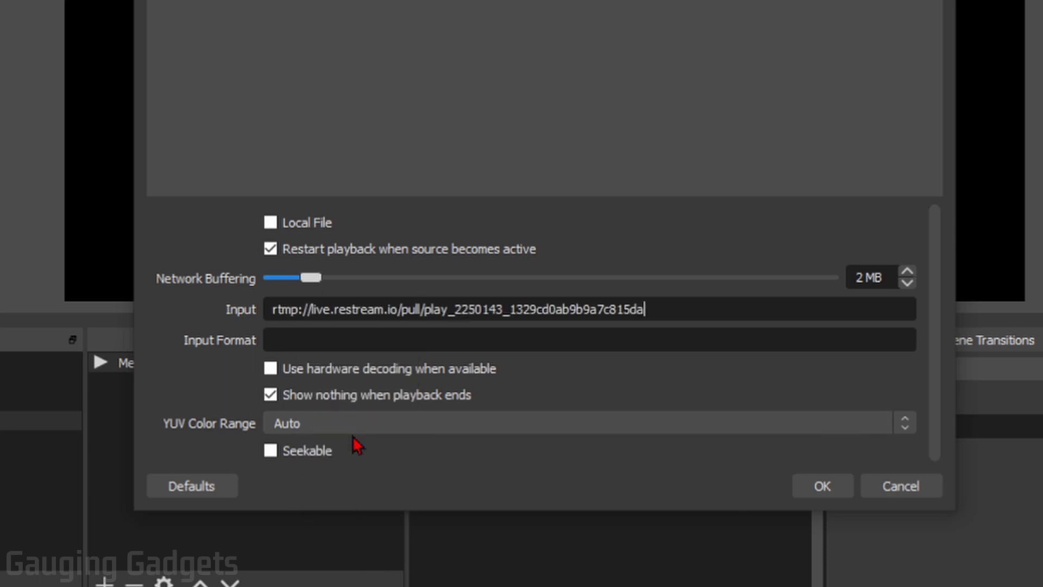
pyautogui.click(269, 340)
pyautogui.write('flv')
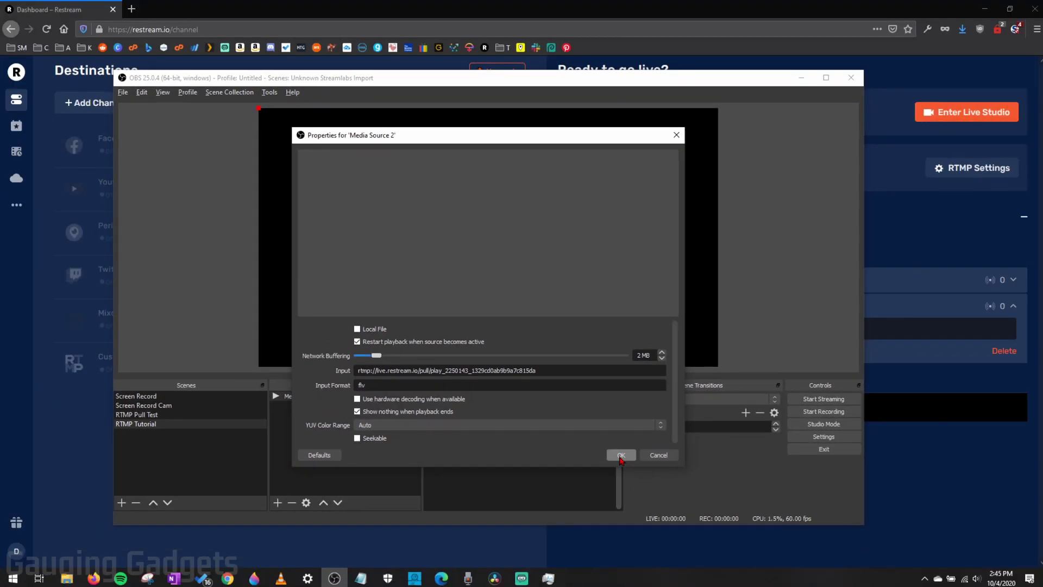
# - Confirm Media Source 2, then reopen and confirm its properties so the live cheetah feed plays
pyautogui.click(621, 455)
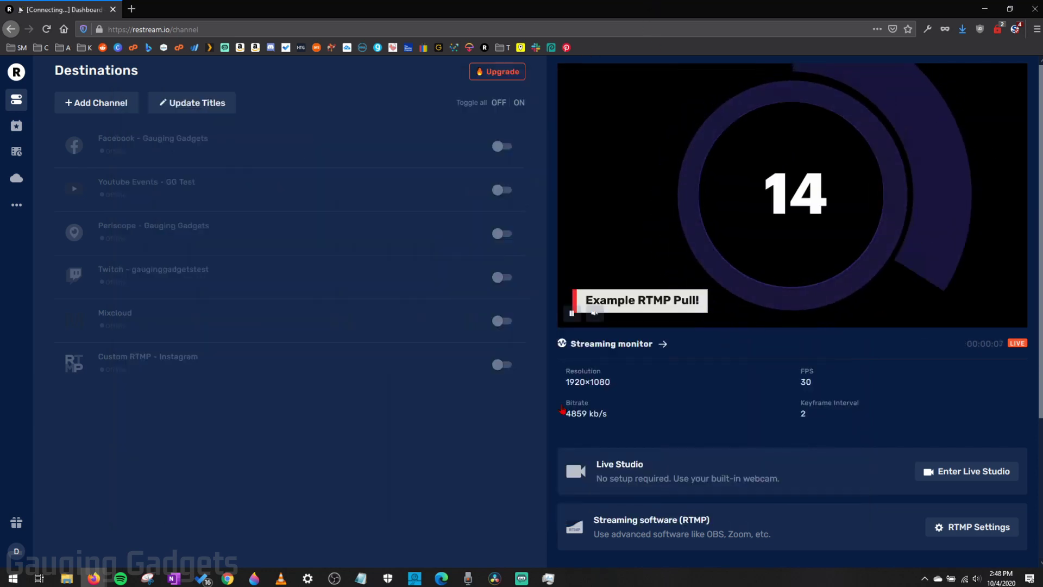
pyautogui.hotkey('alt', 'Tab')
pyautogui.click(319, 233)
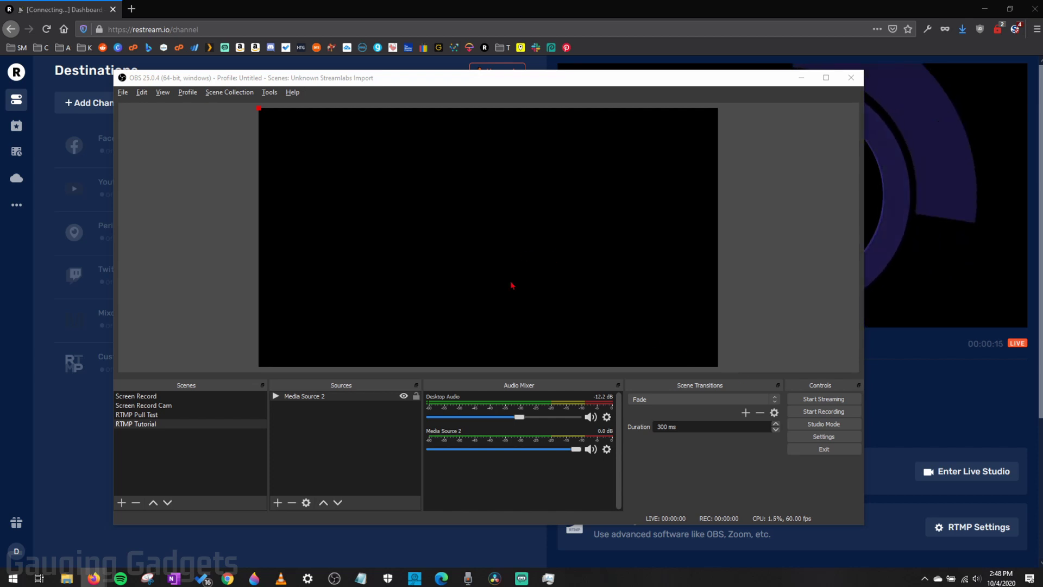
pyautogui.doubleClick(321, 398)
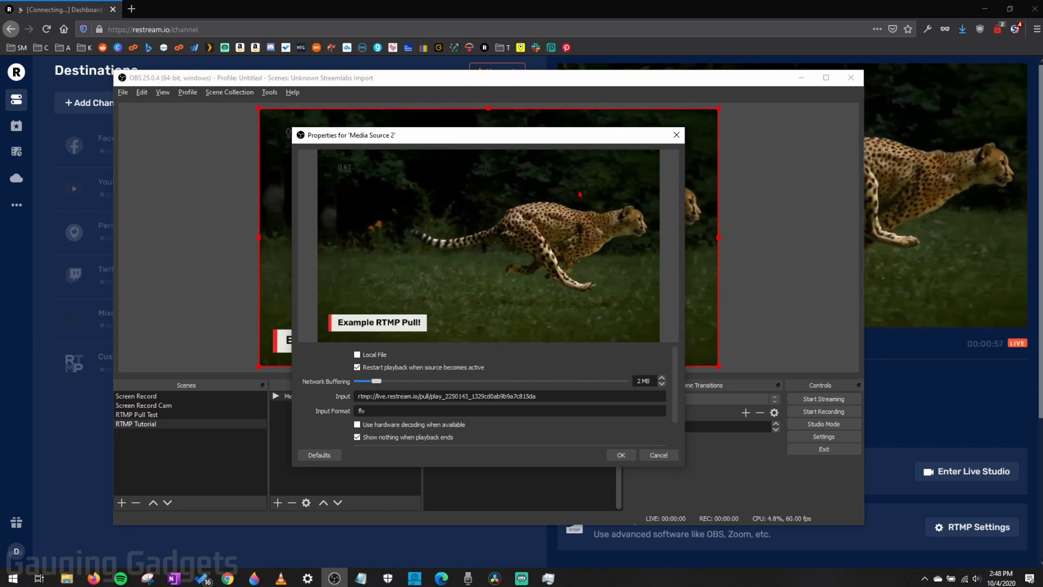
pyautogui.click(619, 456)
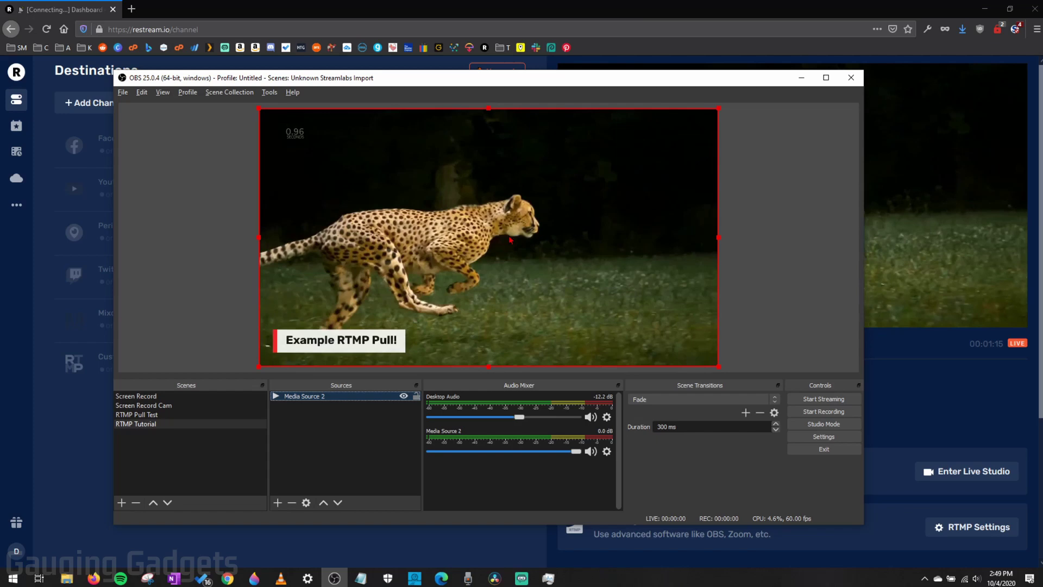